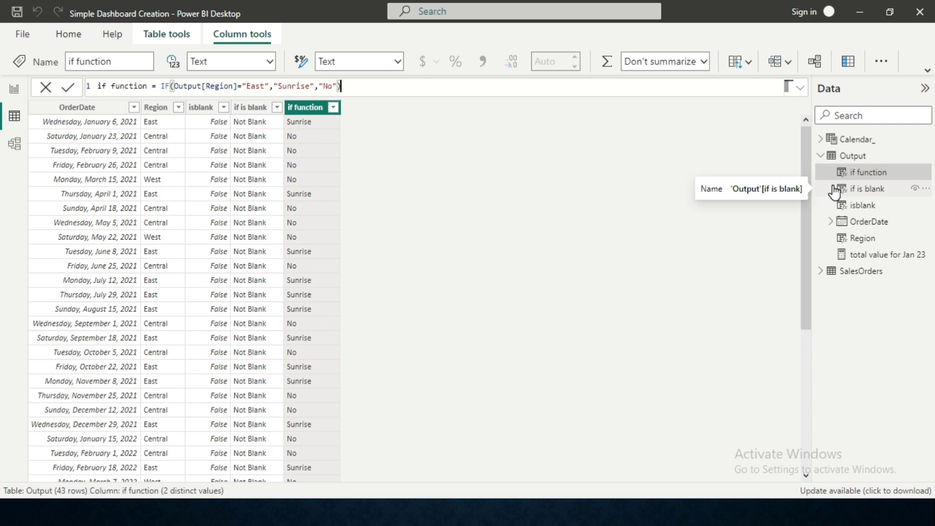
# Add a calculated column named And to the Output table and begin its formula with the AND function.
pyautogui.click(492, 144)
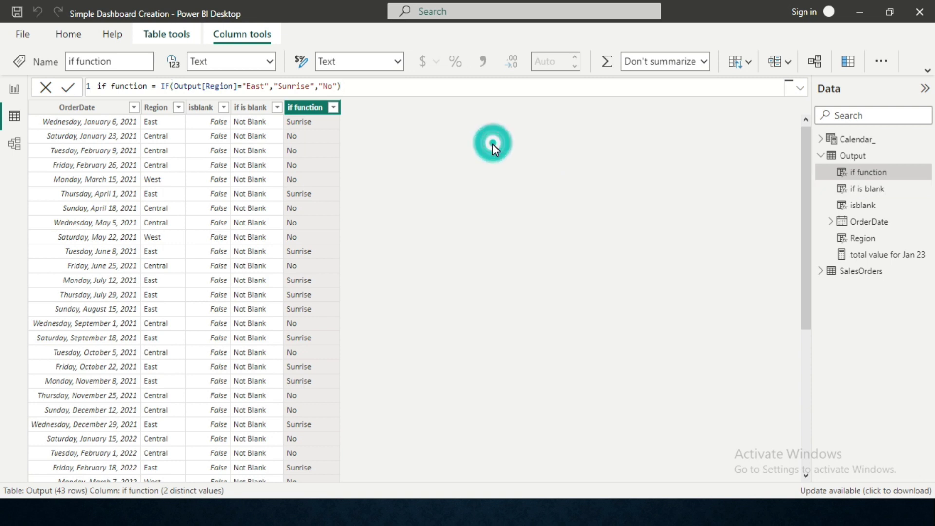
pyautogui.rightClick(896, 173)
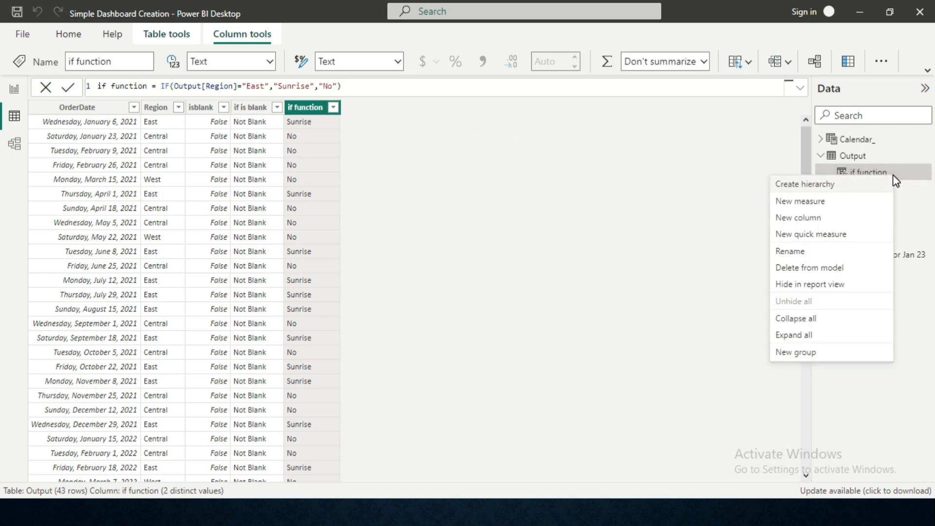
pyautogui.click(802, 218)
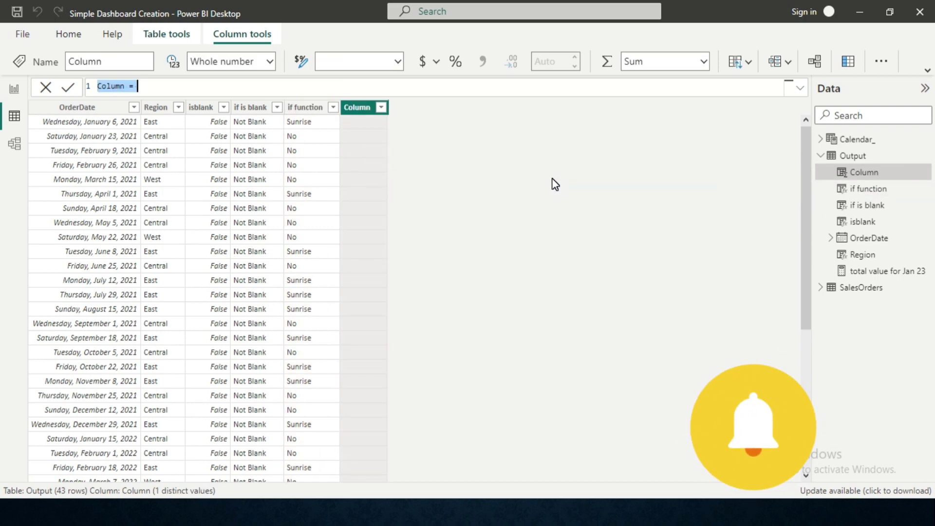
pyautogui.write('And')
pyautogui.press('End')
pyautogui.write('an')
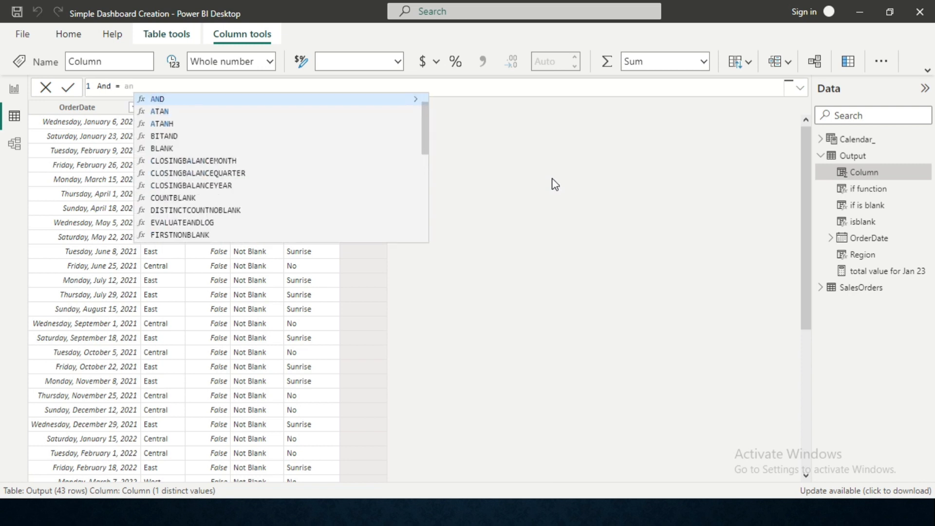
pyautogui.press('Tab')
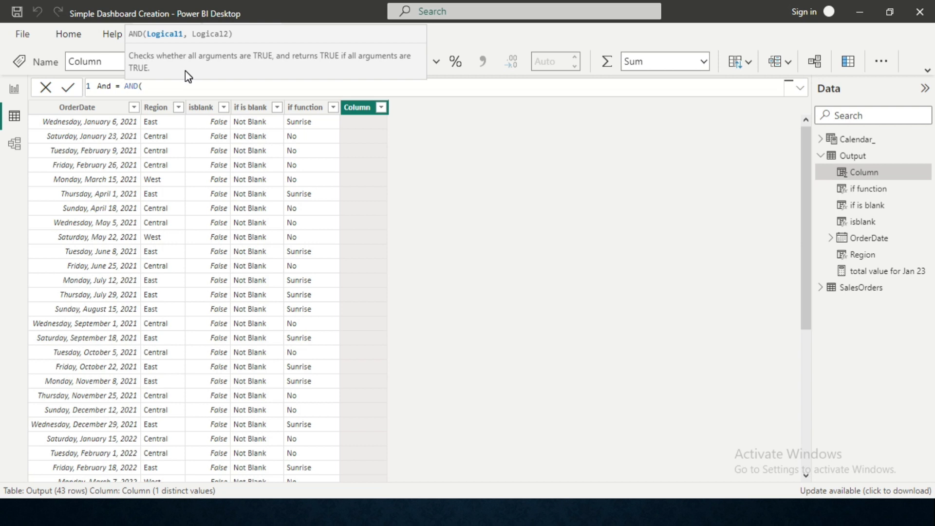
# Enter Output[Region]<>"Central" as the first condition of the AND function.
pyautogui.write('reg')
pyautogui.press('Tab')
pyautogui.write('="e')
pyautogui.press('BackSpace')
pyautogui.press('BackSpace')
pyautogui.press('BackSpace')
pyautogui.write('<>"Central"')
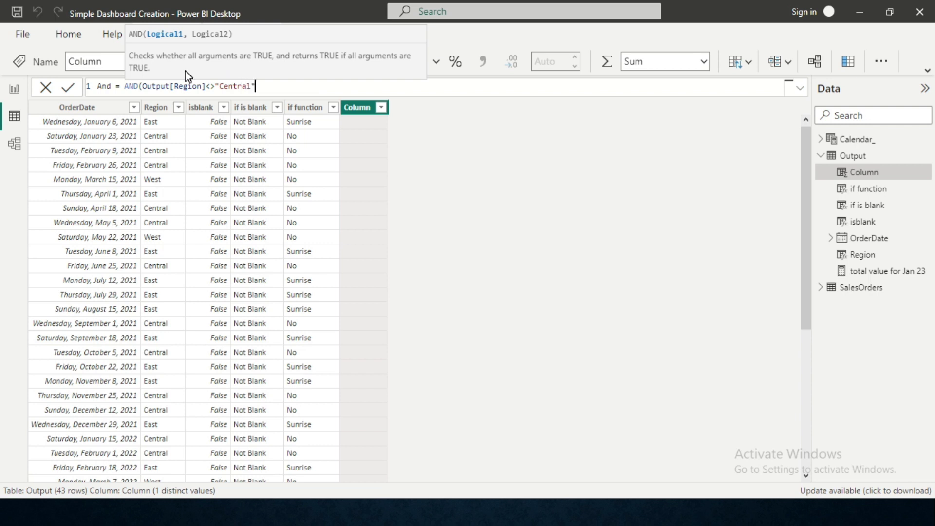
# Add Output[Region]<>"West" as the second AND condition and commit the And column's formula.
pyautogui.write(',reg')
pyautogui.press('Tab')
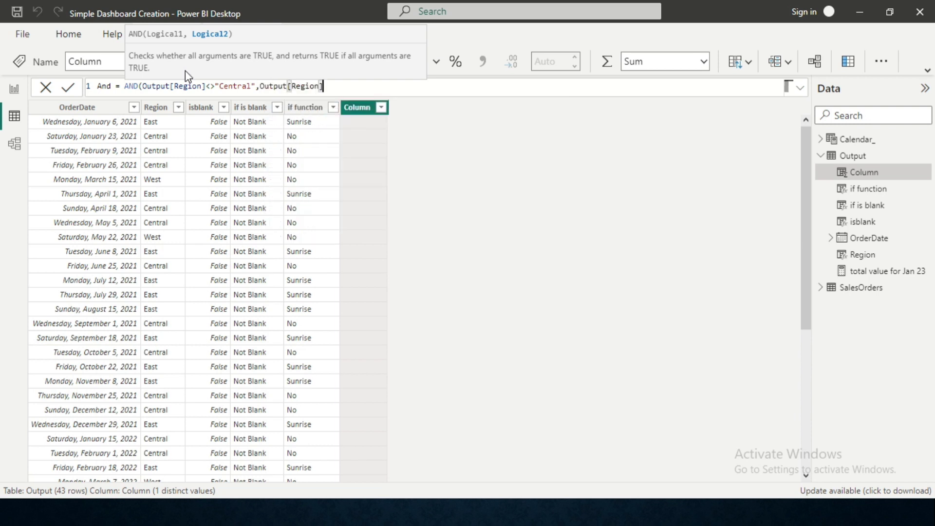
pyautogui.write('<>')
pyautogui.write('"West")')
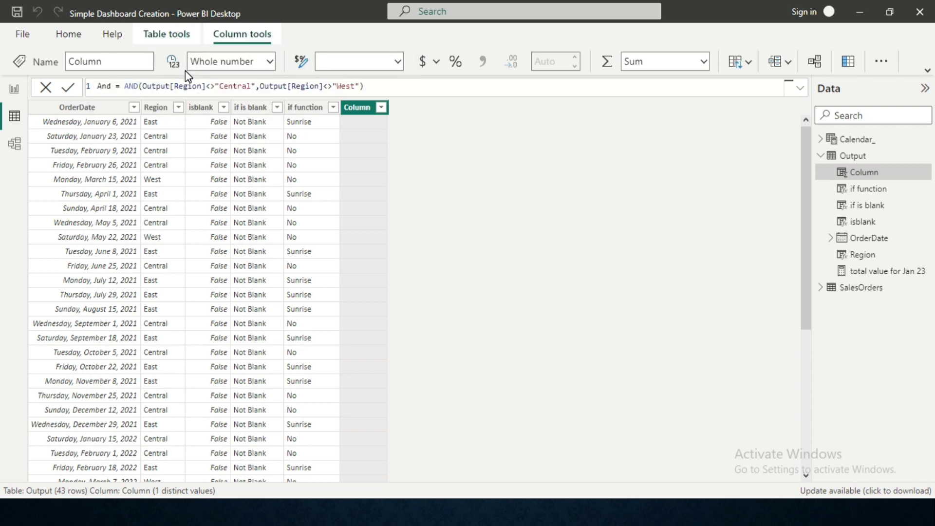
pyautogui.press('Return')
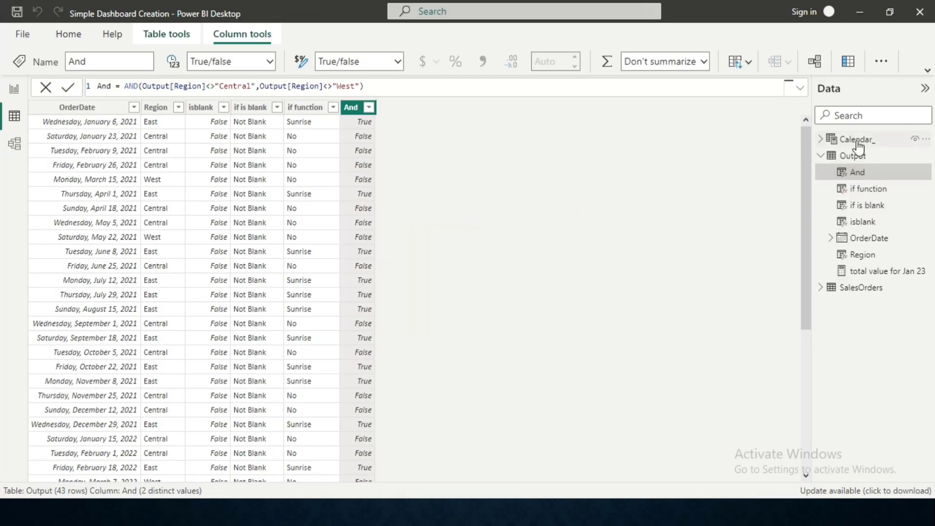
# Add another calculated column named "if and" to the Output table, beginning its formula with AND nested inside IF.
pyautogui.click(850, 62)
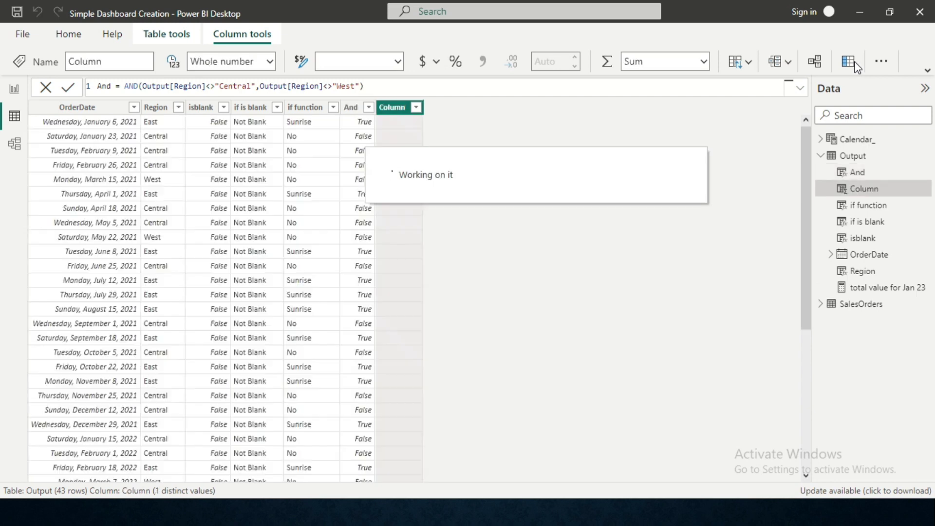
pyautogui.write('if')
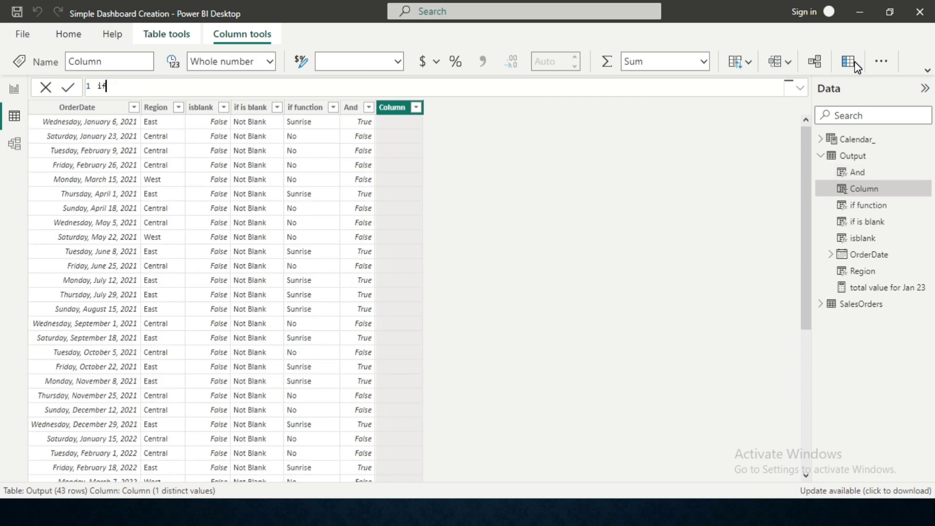
pyautogui.write(' and = IF(AND(')
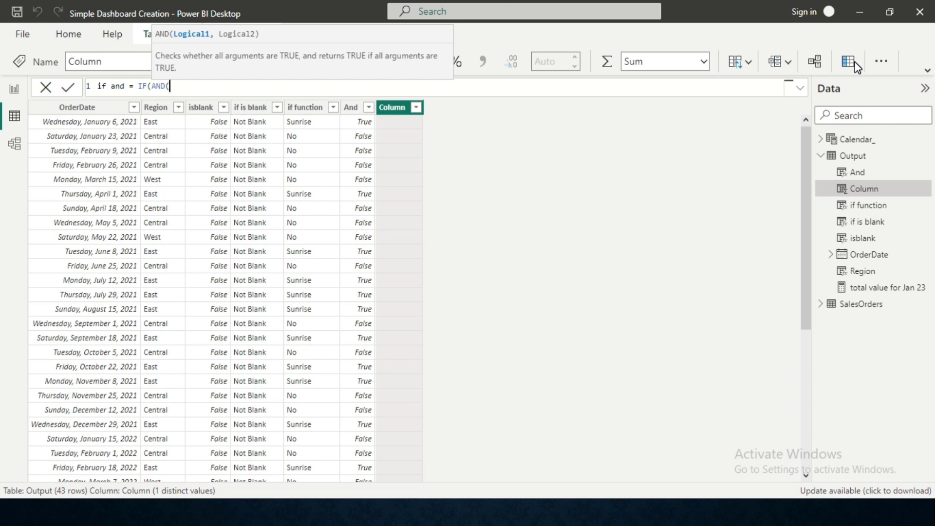
# Enter Output[Region]<>"Central" and Output[Region]<>"West" as the nested AND conditions and close the AND function.
pyautogui.write('Reg')
pyautogui.press('Tab')
pyautogui.write('<>"Cen')
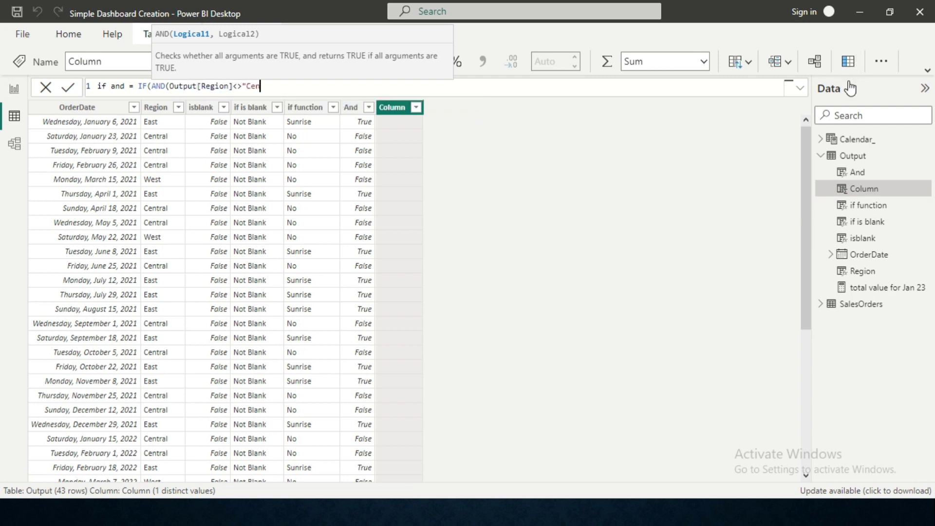
pyautogui.write('tral"')
pyautogui.write(',')
pyautogui.write('Output[Region]')
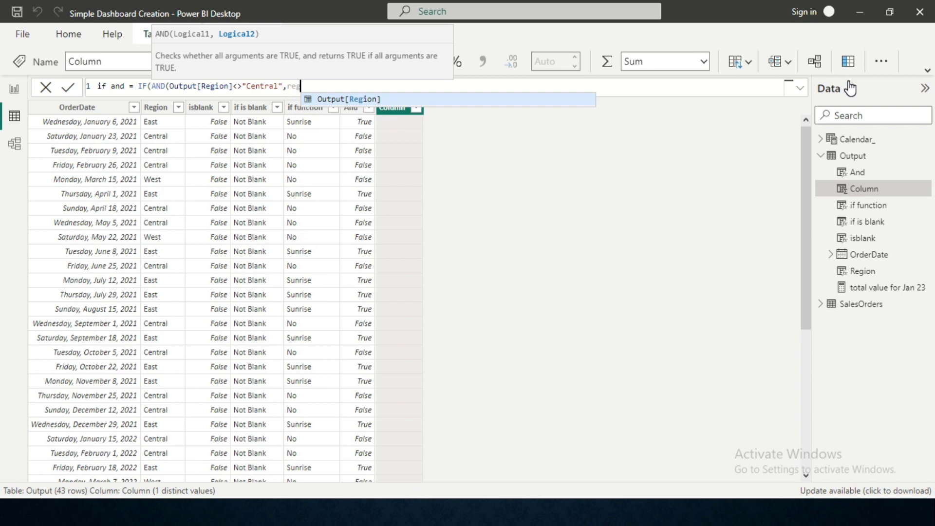
pyautogui.write('<>"E')
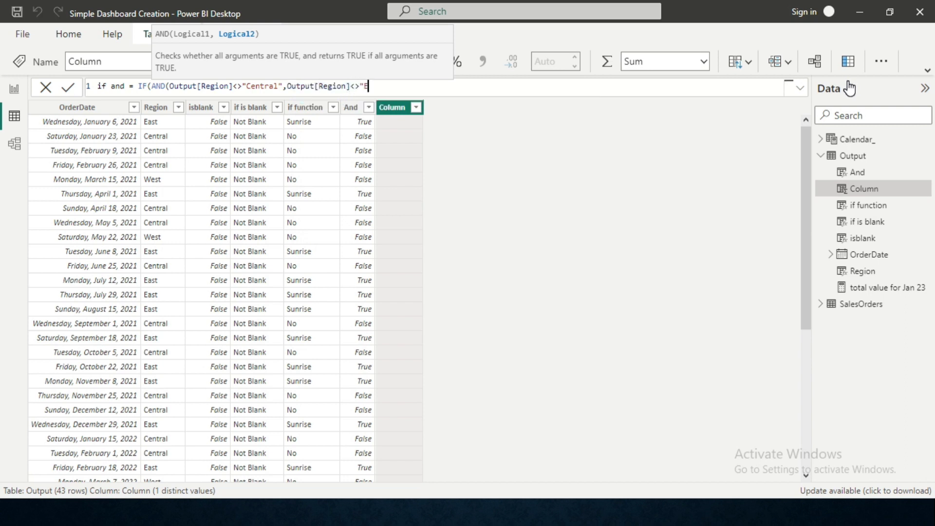
pyautogui.press('BackSpace')
pyautogui.write('West"),')
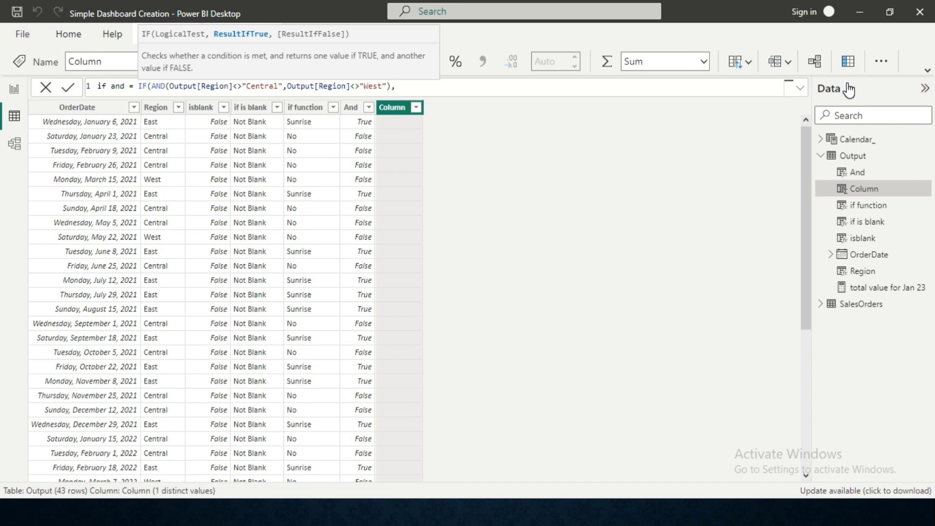
# Set the IF results to "Sunrise occurs here" when true and "No" when false, and commit the formula.
pyautogui.write('"""""S')
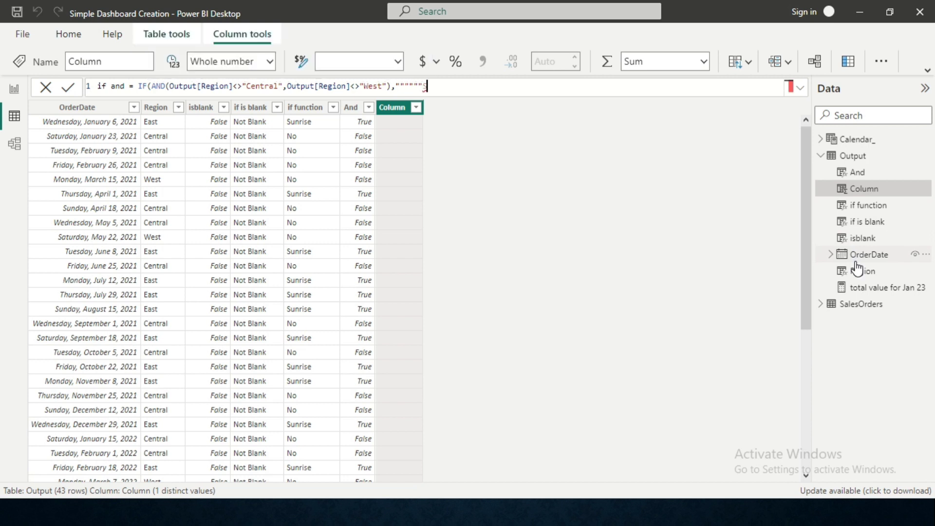
pyautogui.press('BackSpace')
pyautogui.press('BackSpace')
pyautogui.press('BackSpace')
pyautogui.press('BackSpace')
pyautogui.press('BackSpace')
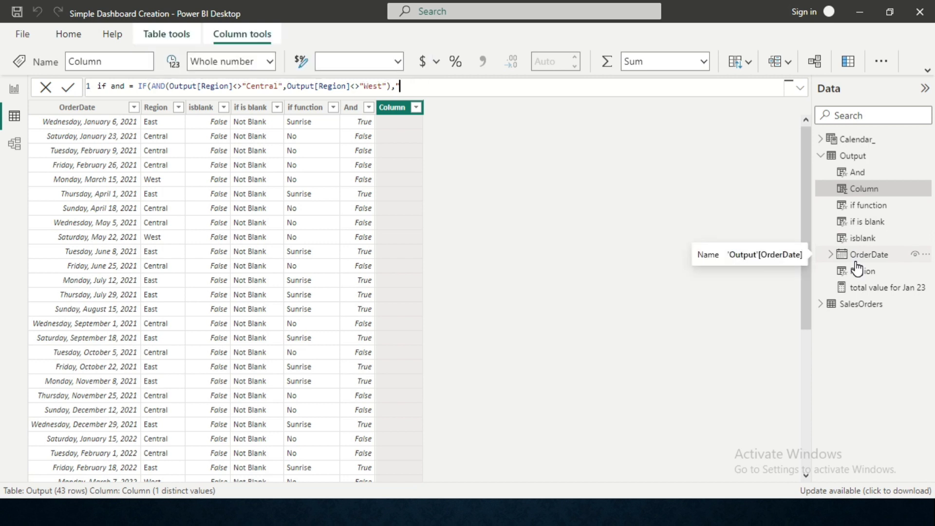
pyautogui.write('Sunrise occurs here",')
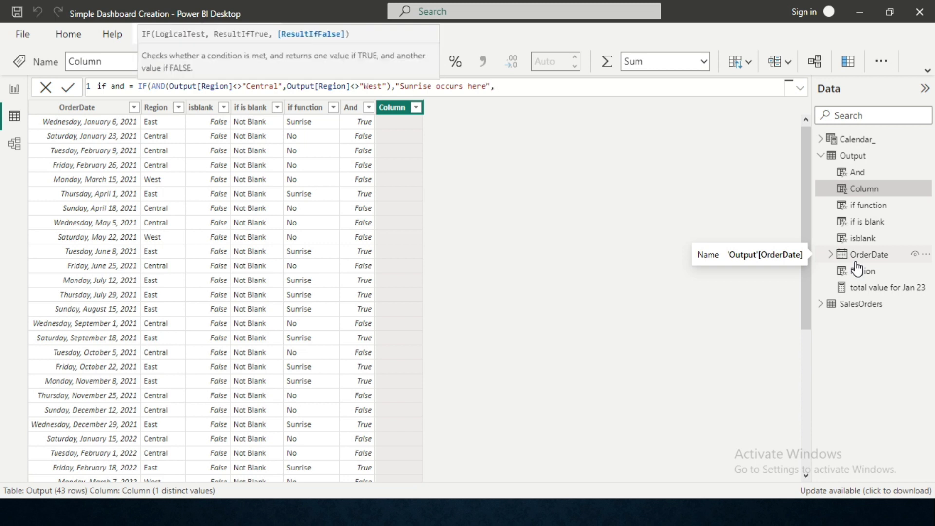
pyautogui.write('"No")')
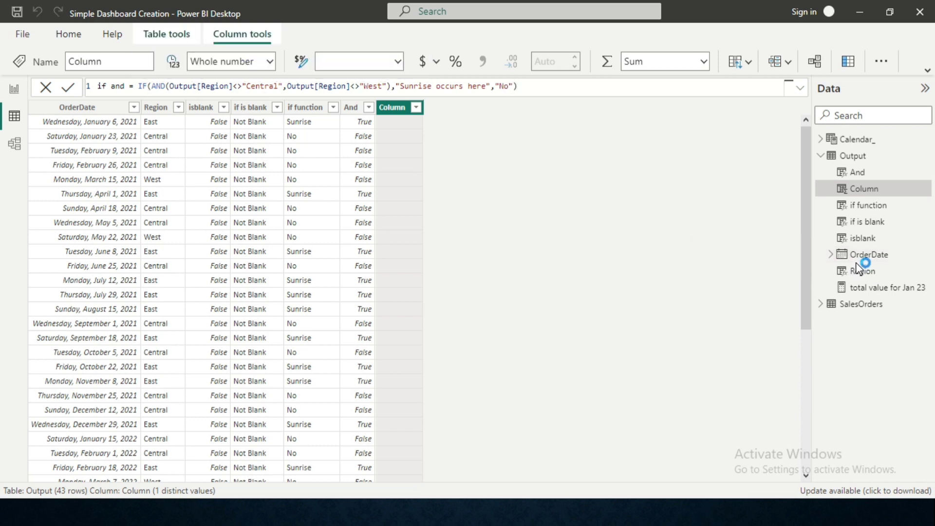
pyautogui.press('Return')
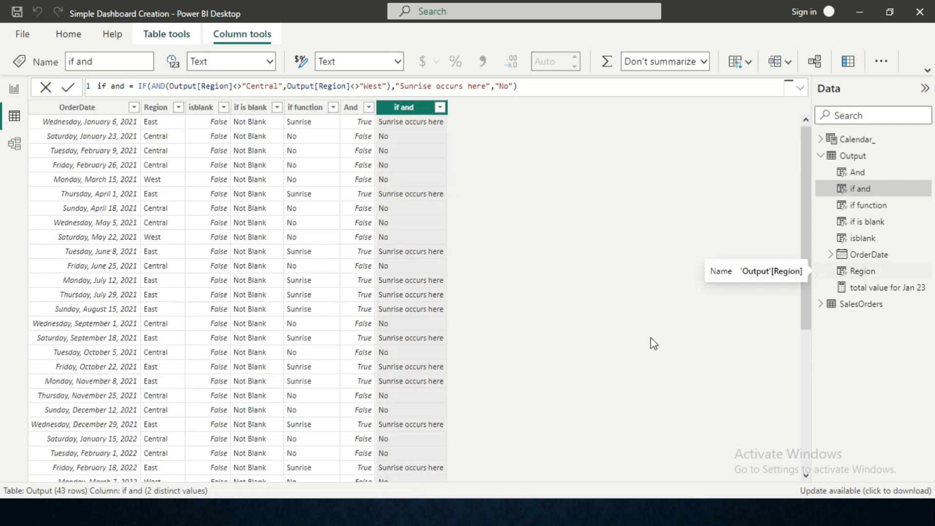
# Filter the Region column to show only East rows.
pyautogui.click(178, 107)
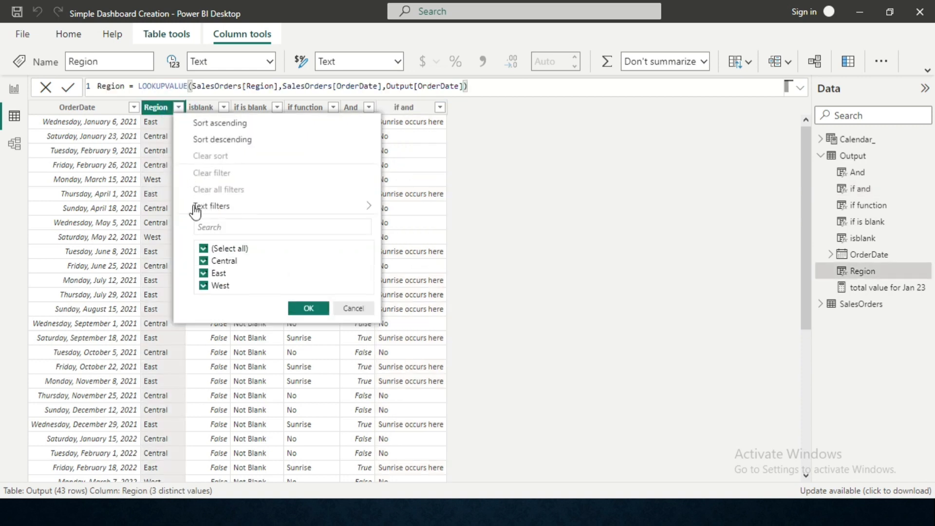
pyautogui.click(203, 260)
pyautogui.click(204, 285)
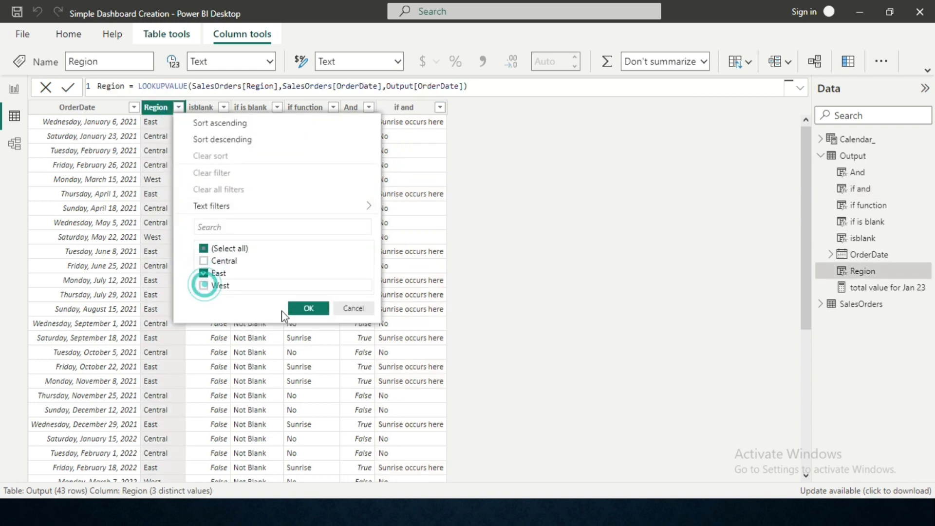
pyautogui.click(308, 307)
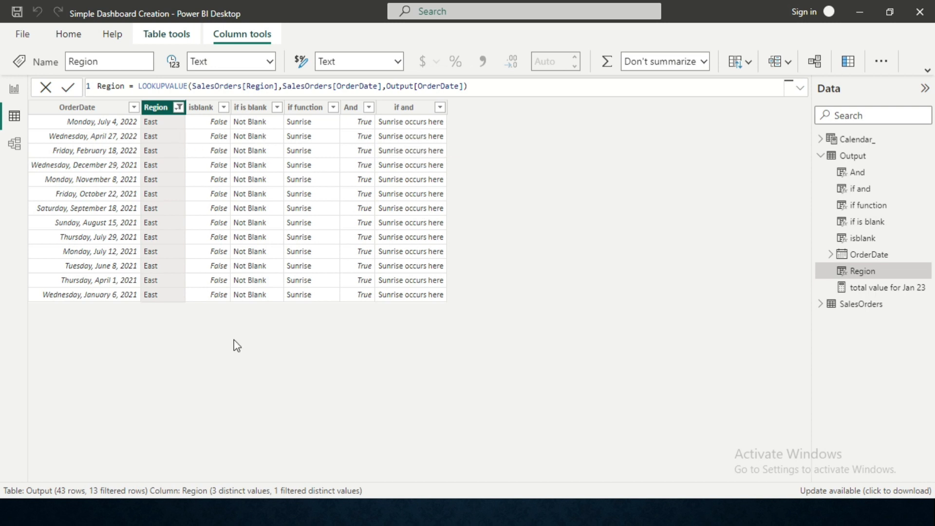
# Clear all filters from the Output table.
pyautogui.moveTo(185, 107); pyautogui.dragTo(182, 107)
pyautogui.click(181, 108)
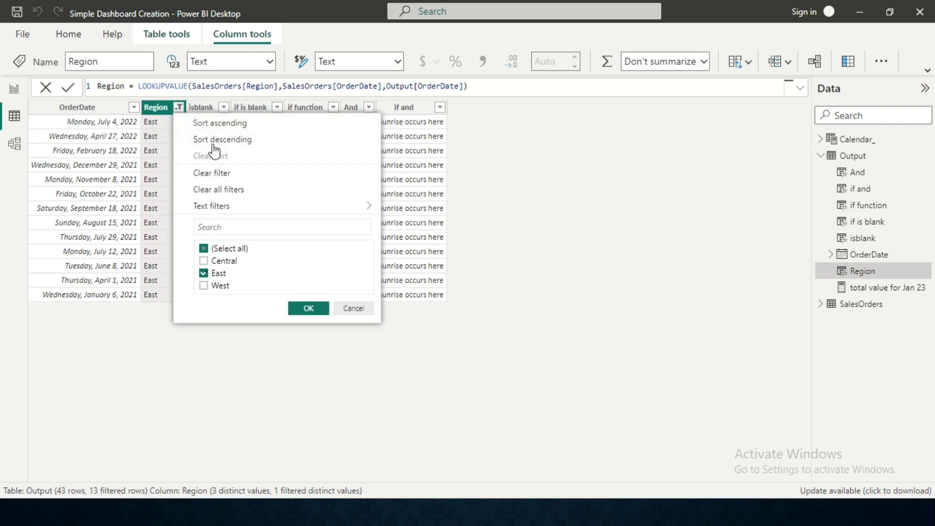
pyautogui.moveTo(241, 215)
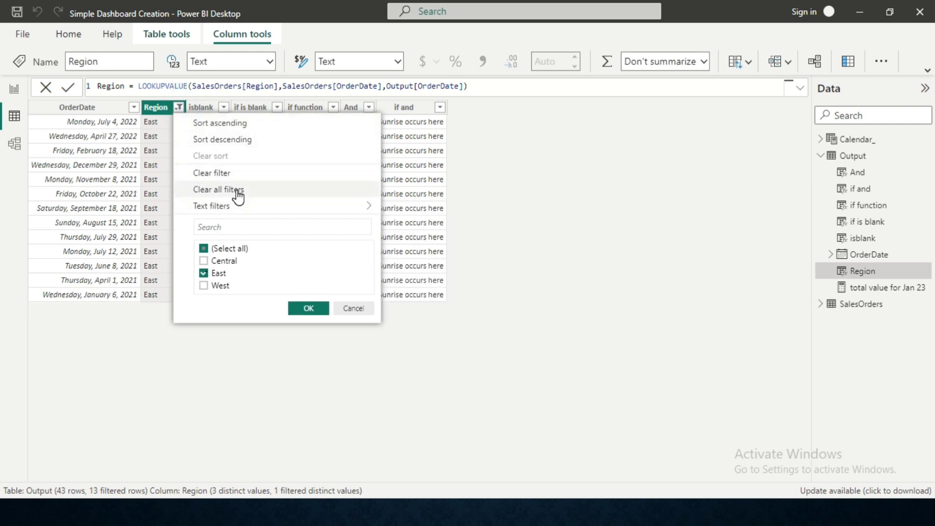
pyautogui.click(236, 190)
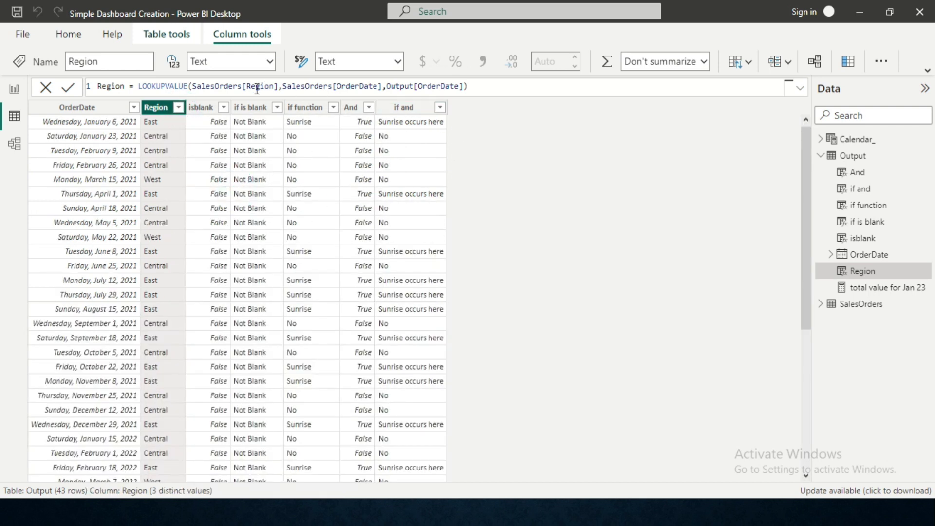
# Open the "if and" column's formula and select the AND function name in it.
pyautogui.click(403, 107)
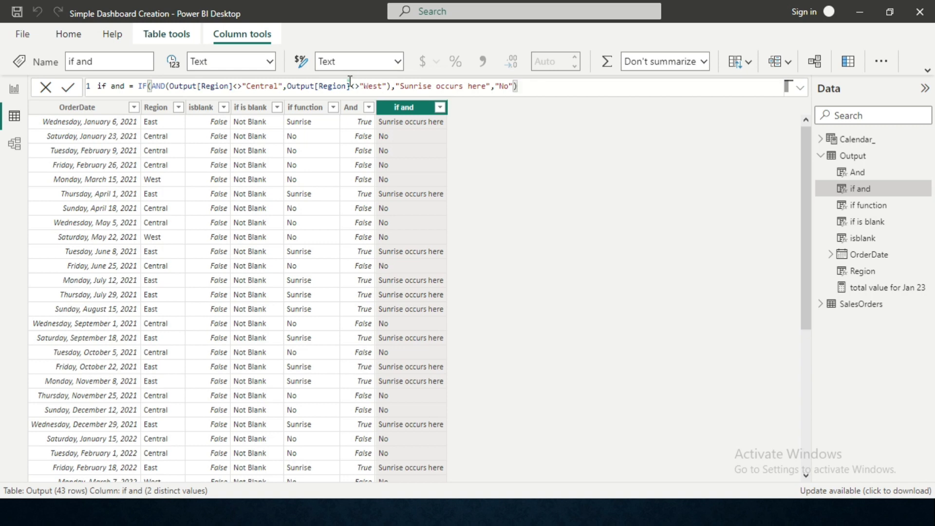
pyautogui.click(165, 86)
pyautogui.doubleClick(166, 86)
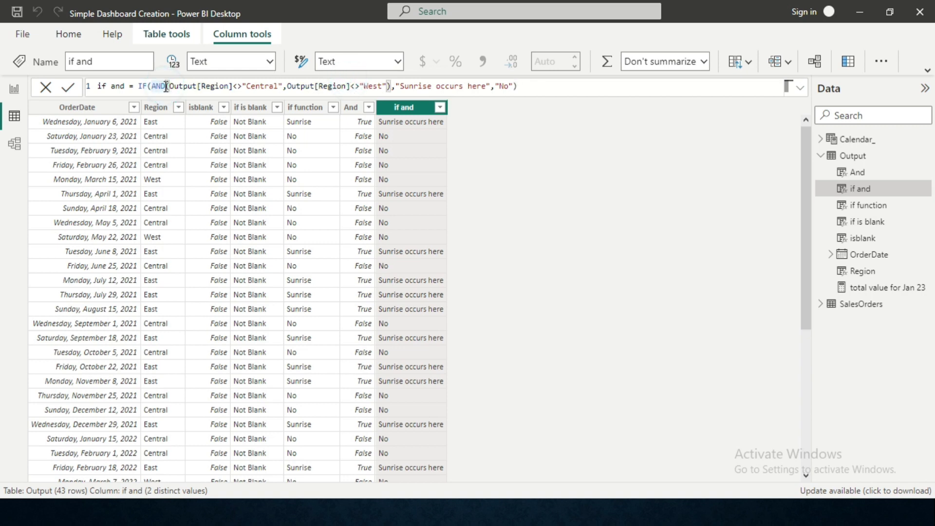